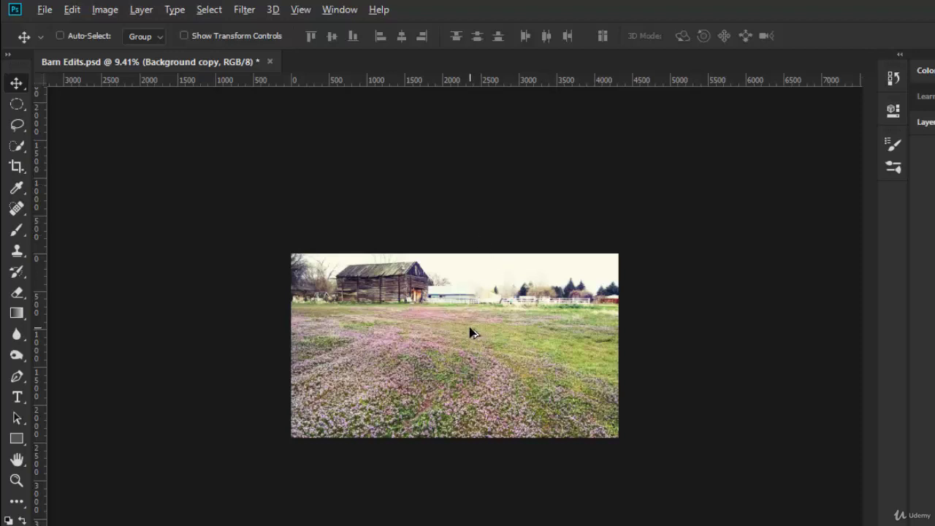
Extend the canvas above the barn photo to a height of about 2800 px using a content-aware crop
scroll(471, 331, "up", 2)
scroll(471, 332, "up", 3)
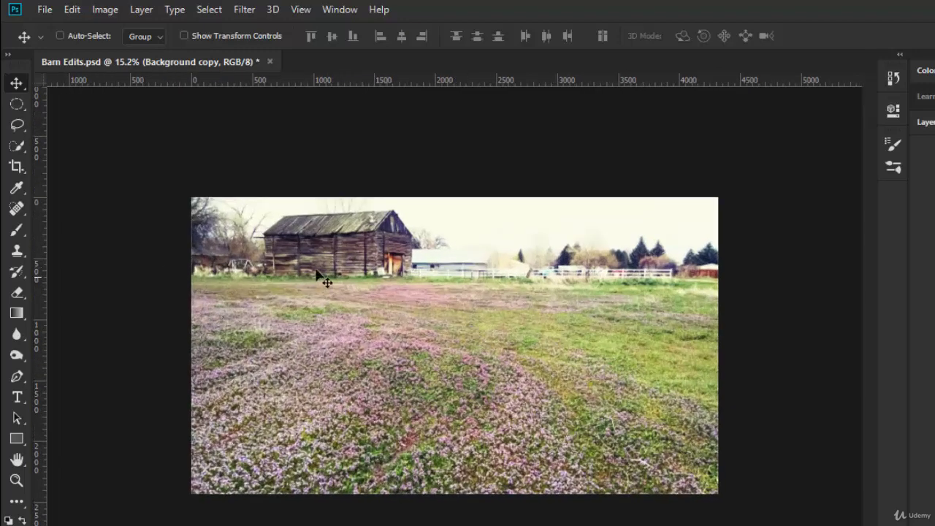
left_click(17, 167)
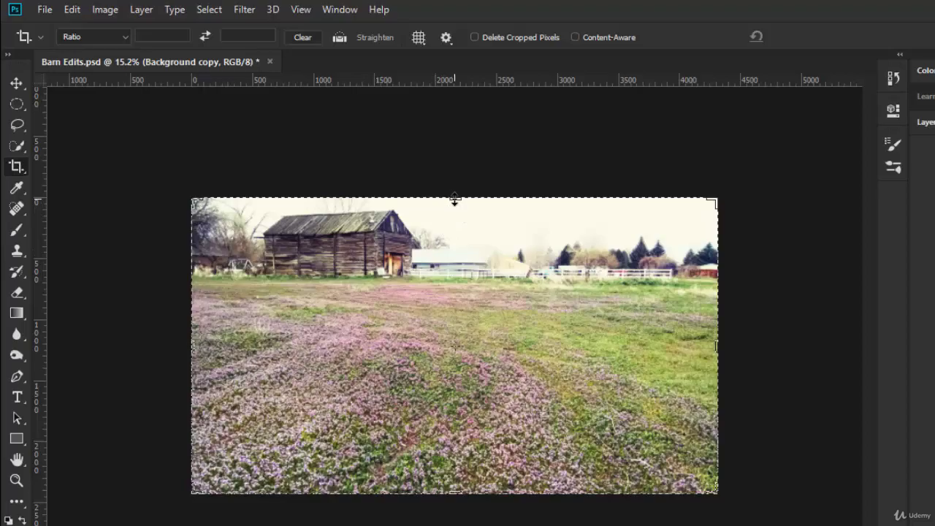
left_click_drag(455, 199, 455, 199)
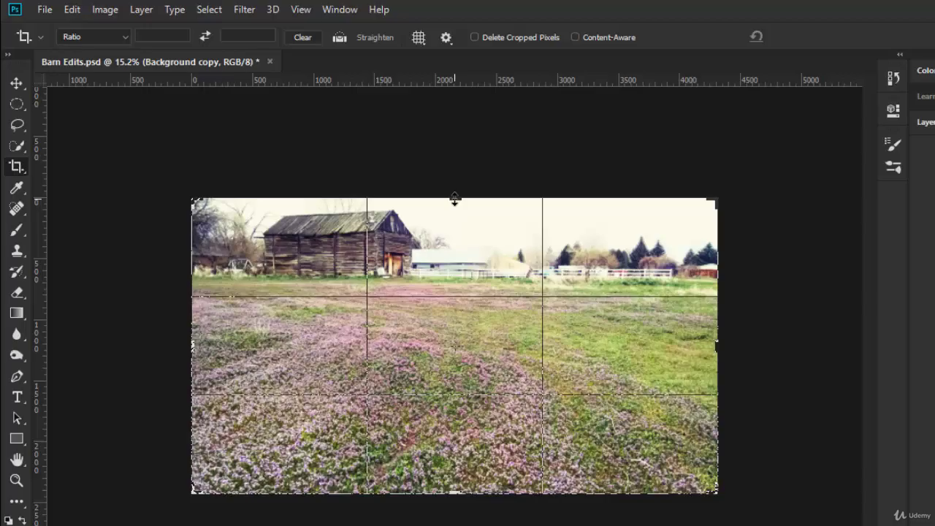
left_click_drag(454, 199, 456, 193)
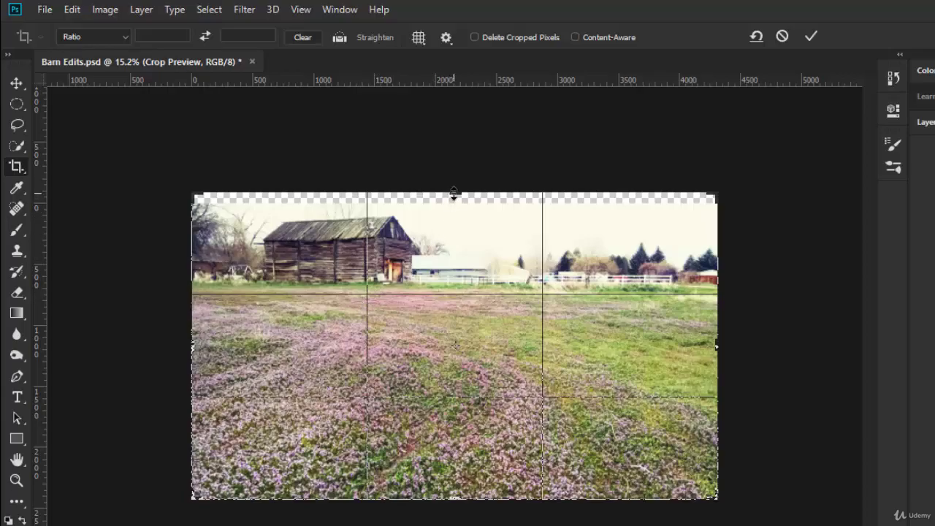
left_click_drag(456, 193, 454, 175)
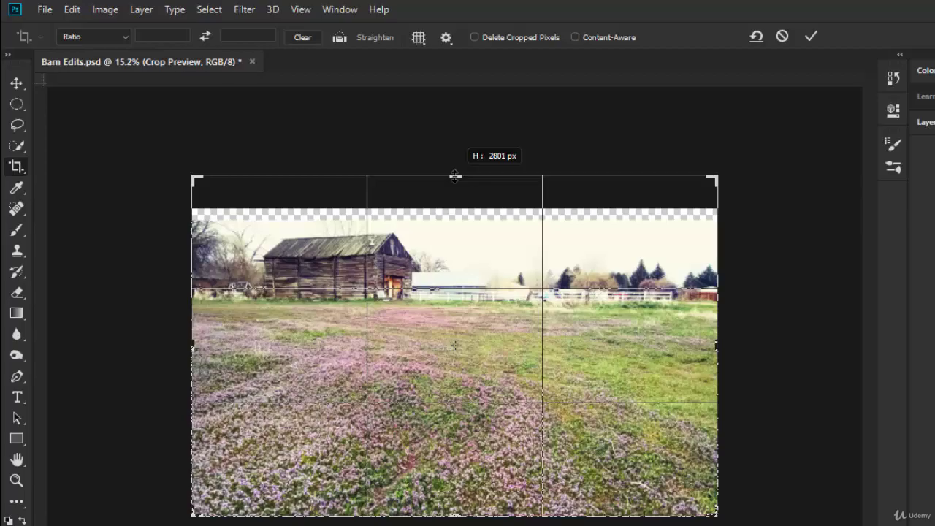
left_click_drag(454, 176, 454, 176)
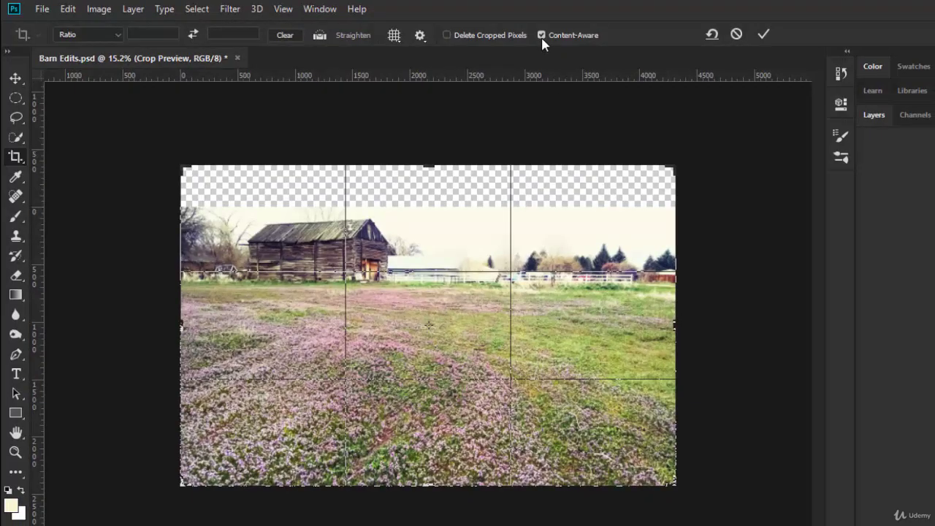
left_click(762, 35)
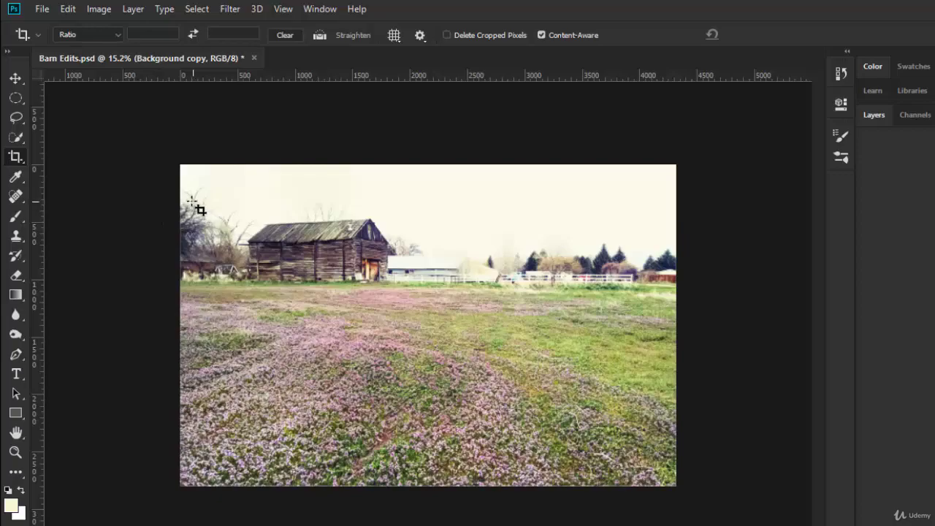
Try to cover the bare branch tips beside the barn with sky using a hard 125 px Clone Stamp brush
scroll(189, 203, "up", 5)
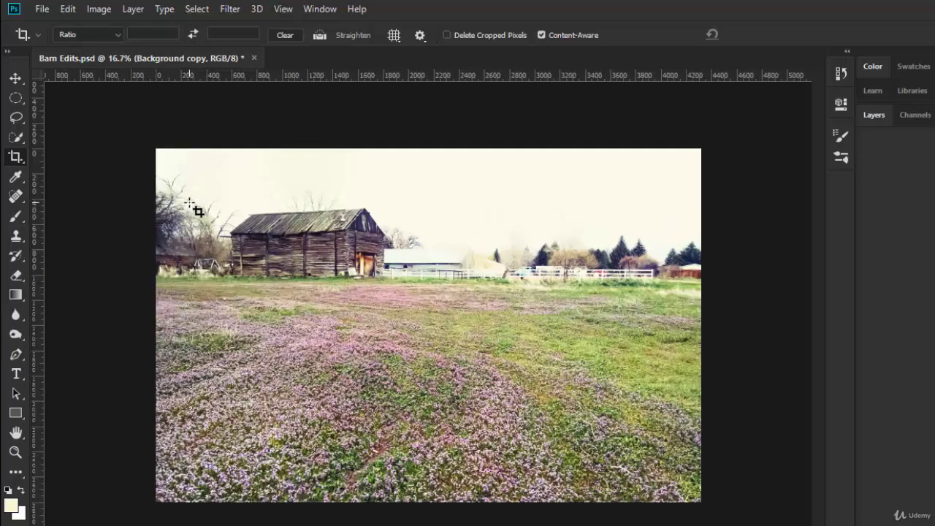
scroll(150, 184, "up", 2)
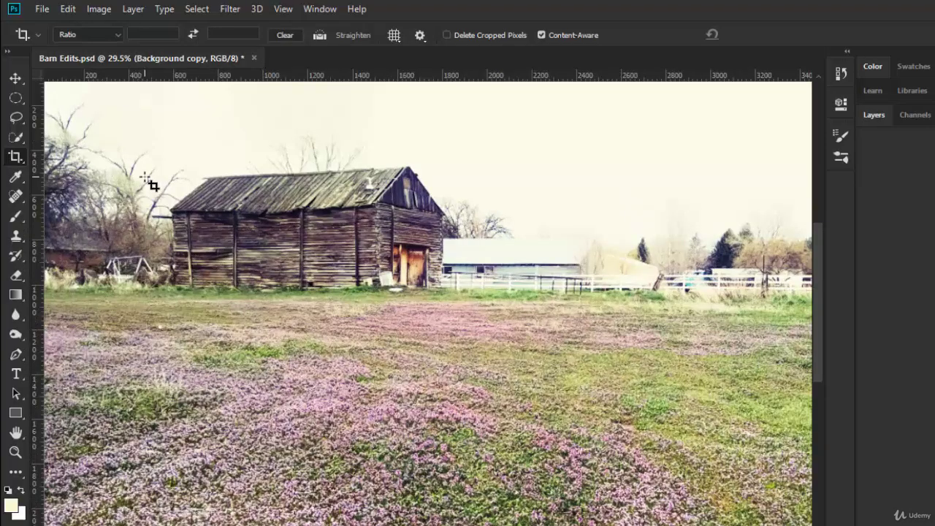
left_click_drag(97, 137, 194, 230)
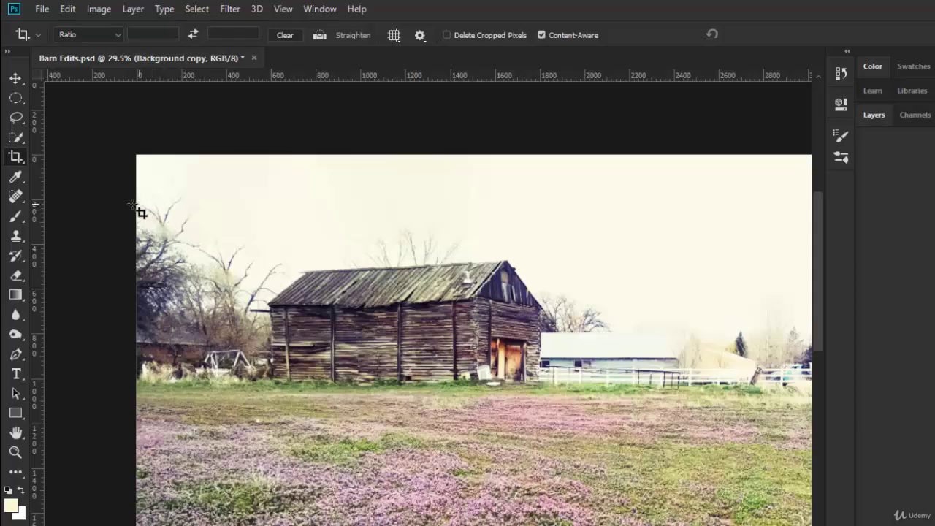
left_click(16, 238)
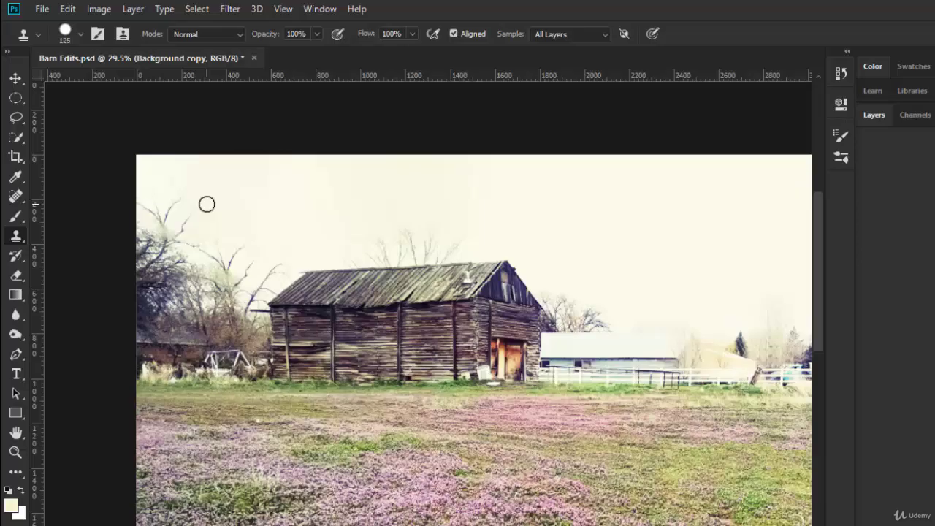
key("bracketright")
key("bracketright")
key("bracketright")
left_click(203, 184, "alt")
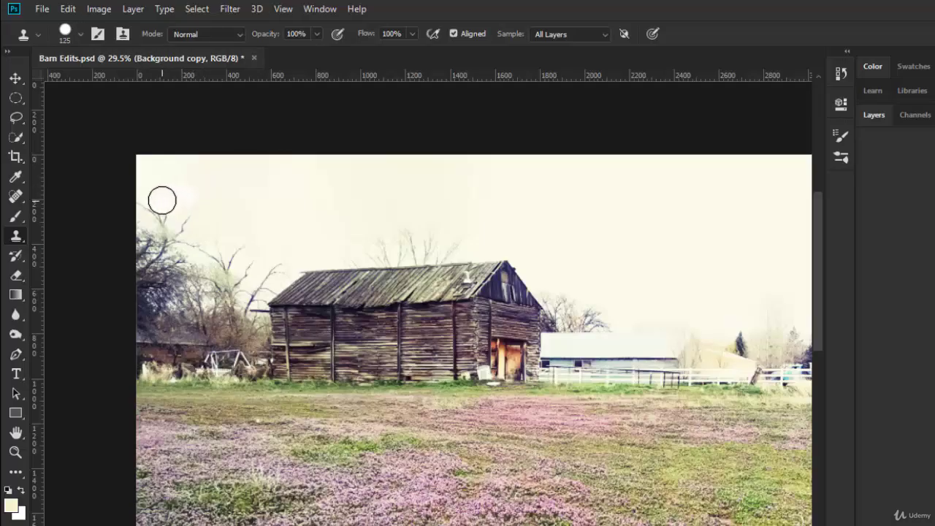
left_click_drag(161, 200, 144, 197)
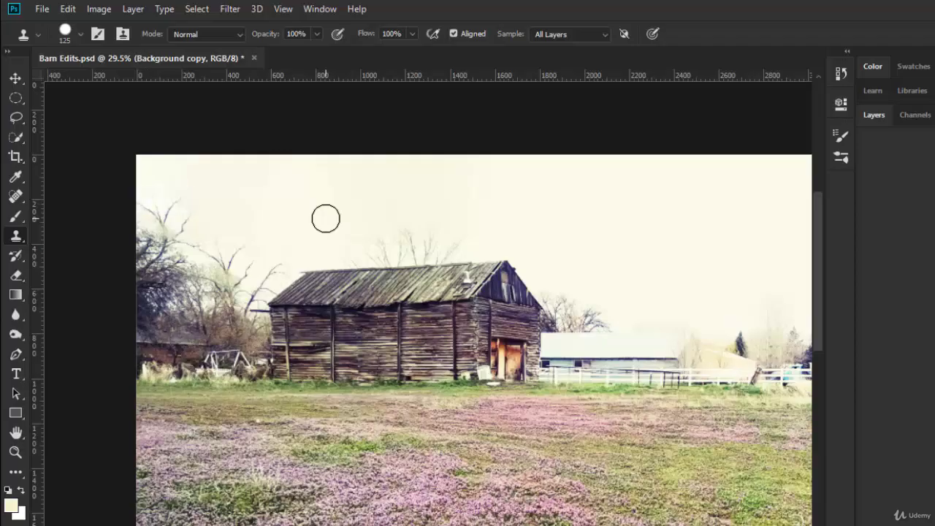
Soften the Clone Stamp brush to 4% hardness and clone clean sky over the branch tips at the photo's left edge
left_click(82, 35)
left_click_drag(180, 119, 89, 119)
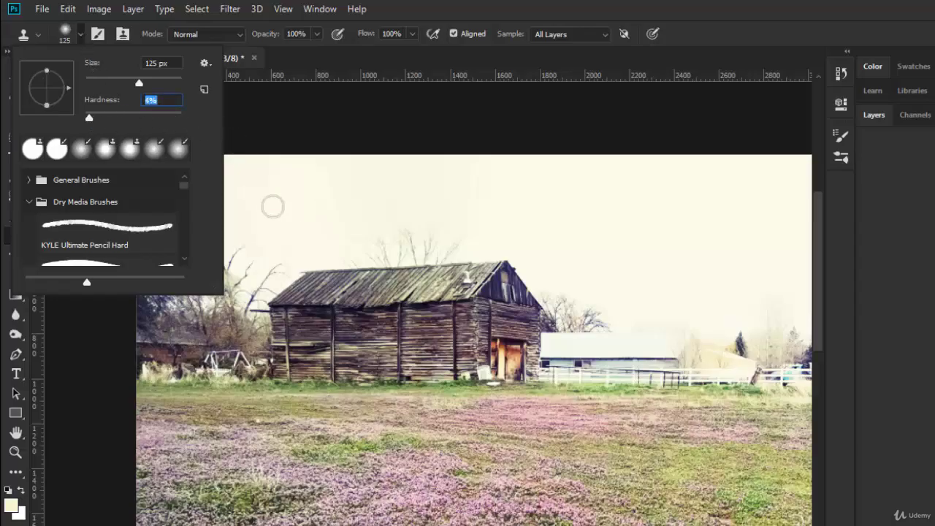
left_click(266, 212)
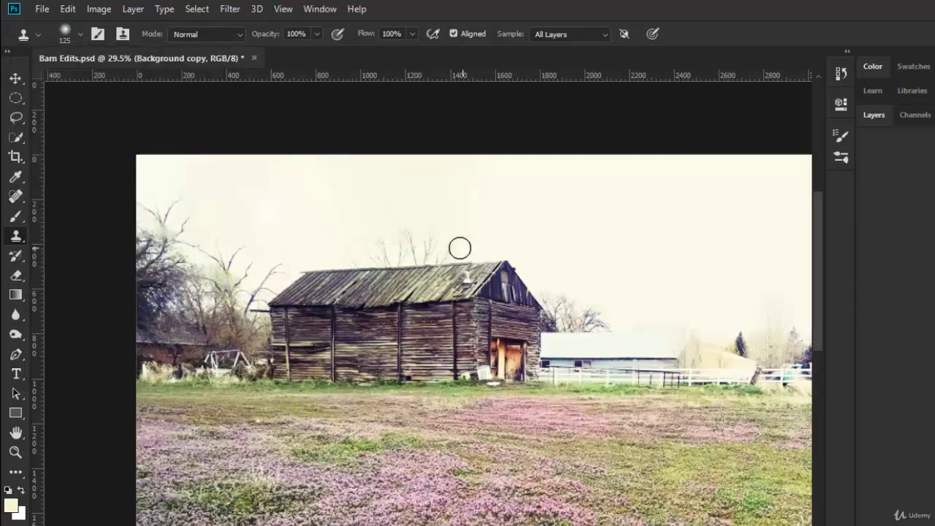
left_click(211, 210, "alt")
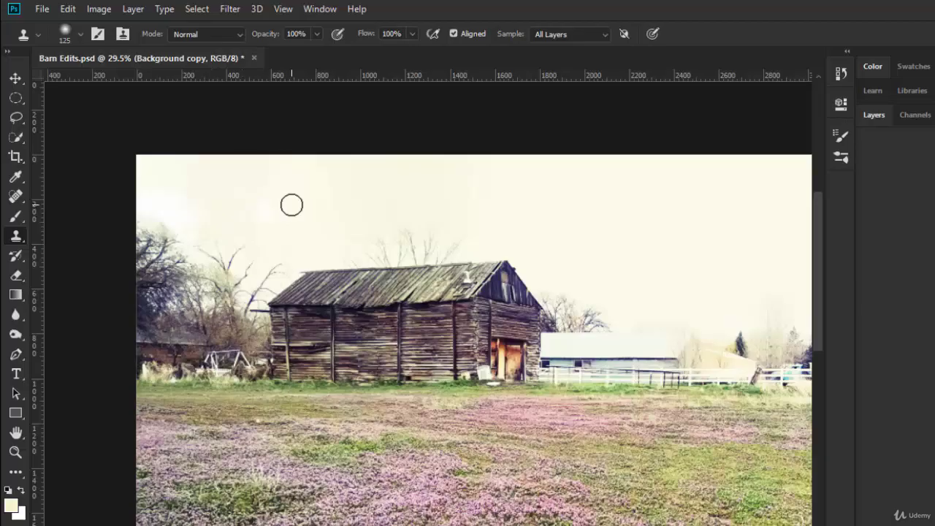
left_click(147, 196, "alt")
double_click(16, 434)
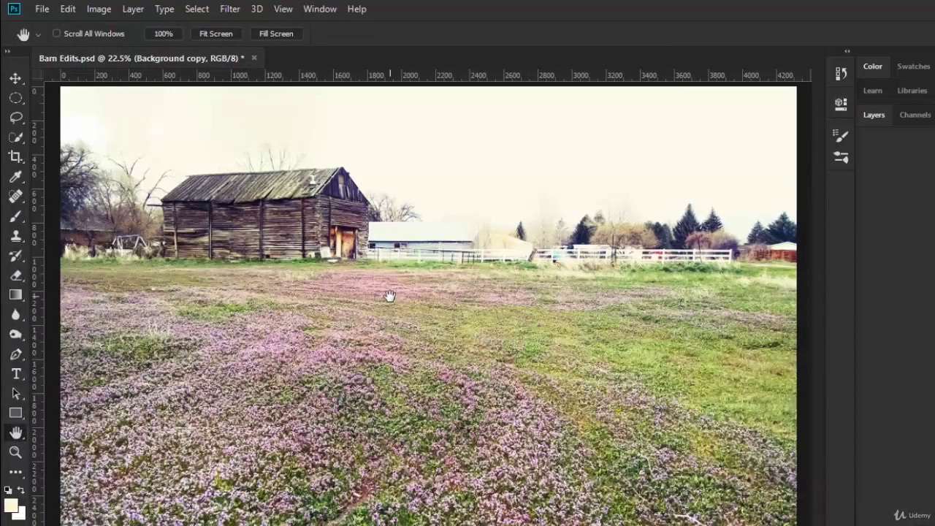
scroll(390, 296, "down", 1)
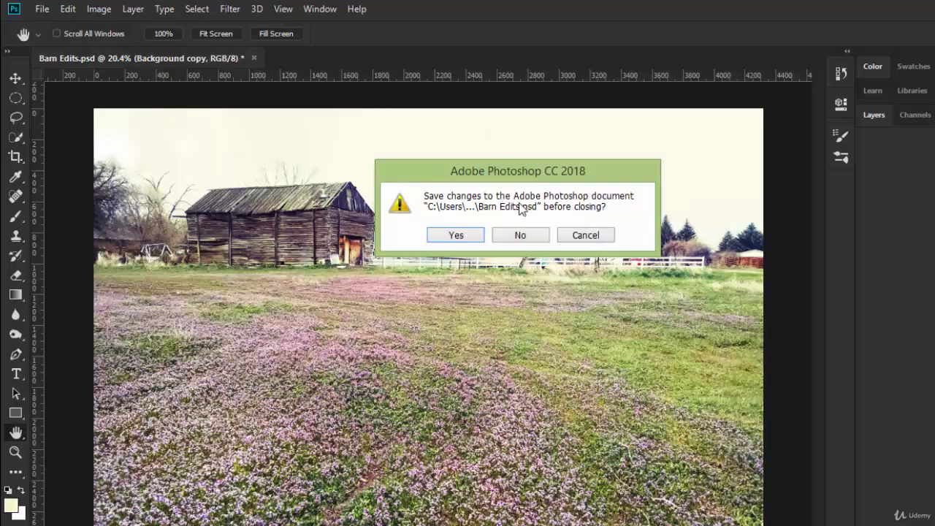
Close Barn Edits.psd without saving the changes and reopen it from the recent files
left_click(521, 235)
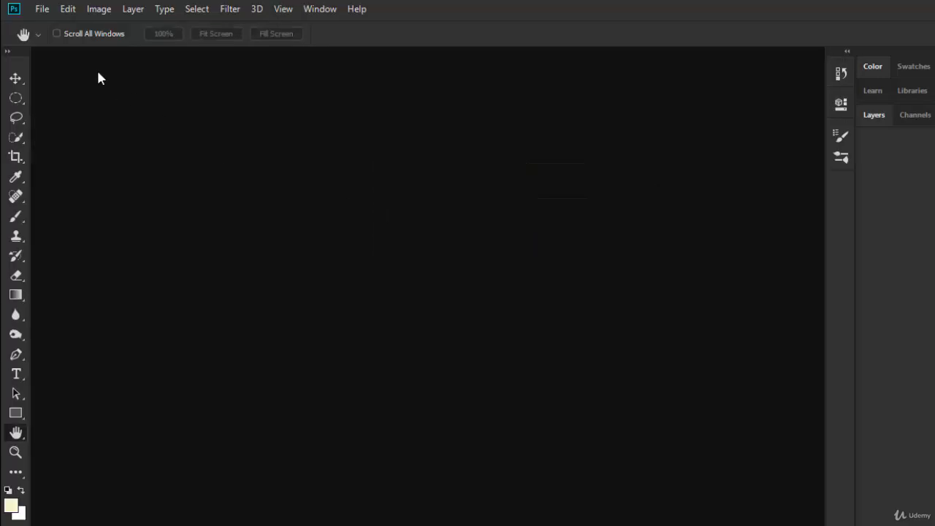
left_click(49, 12)
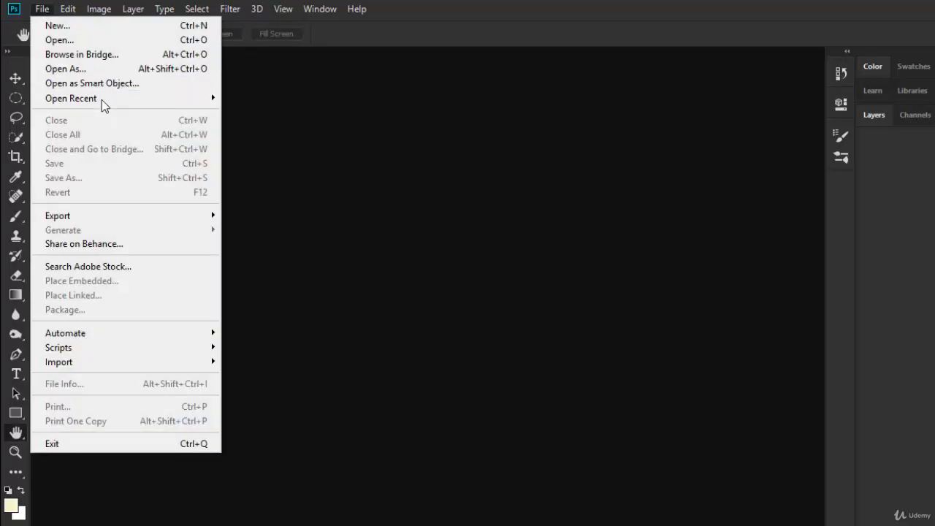
mouse_move(100, 98)
left_click(271, 98)
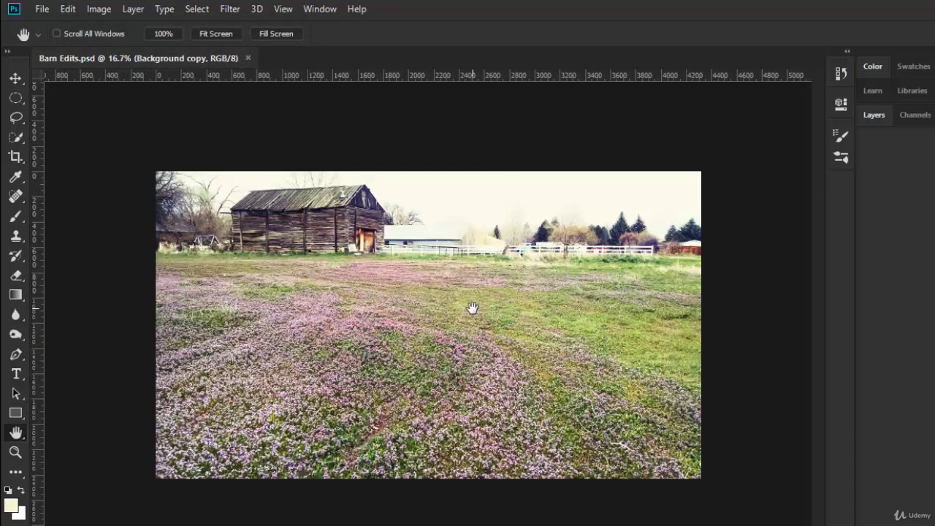
Extend the canvas below the flower field and fill the added strip using a content-aware crop
left_click(16, 156)
left_click(15, 78)
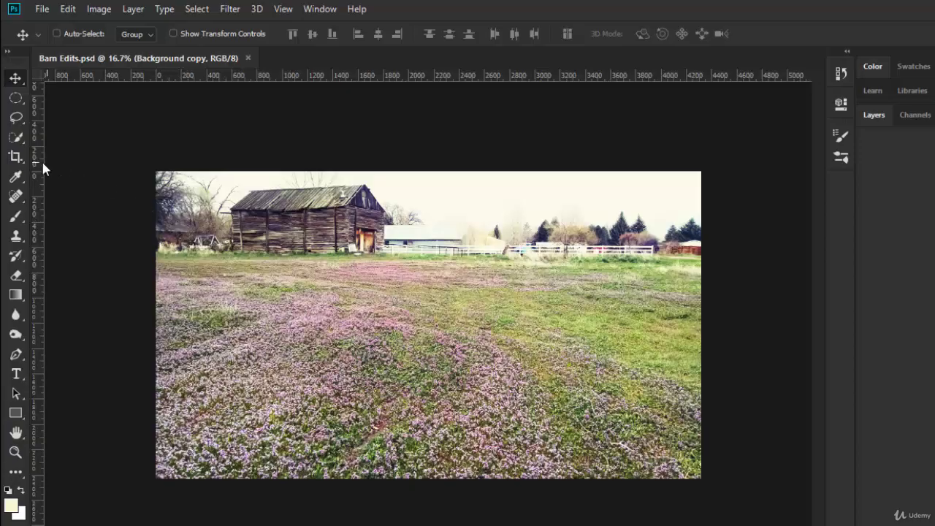
left_click(16, 157)
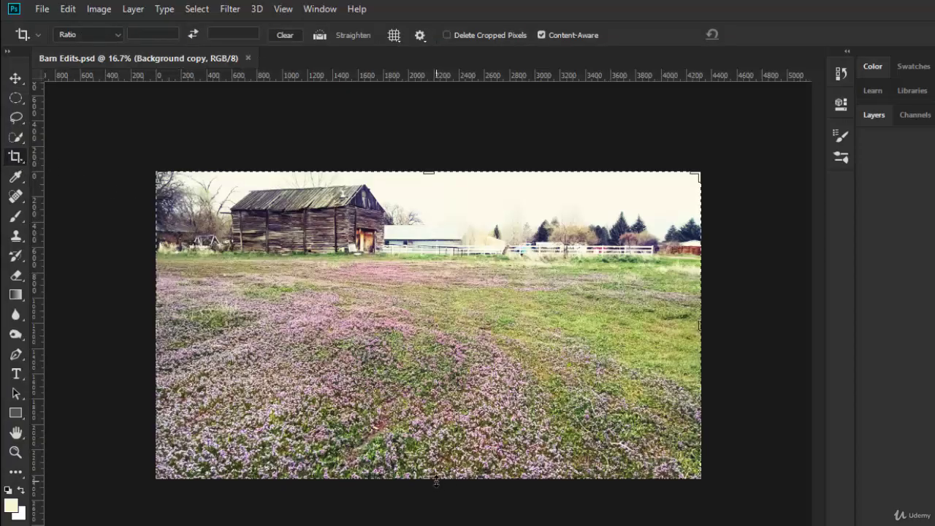
left_click_drag(433, 478, 436, 500)
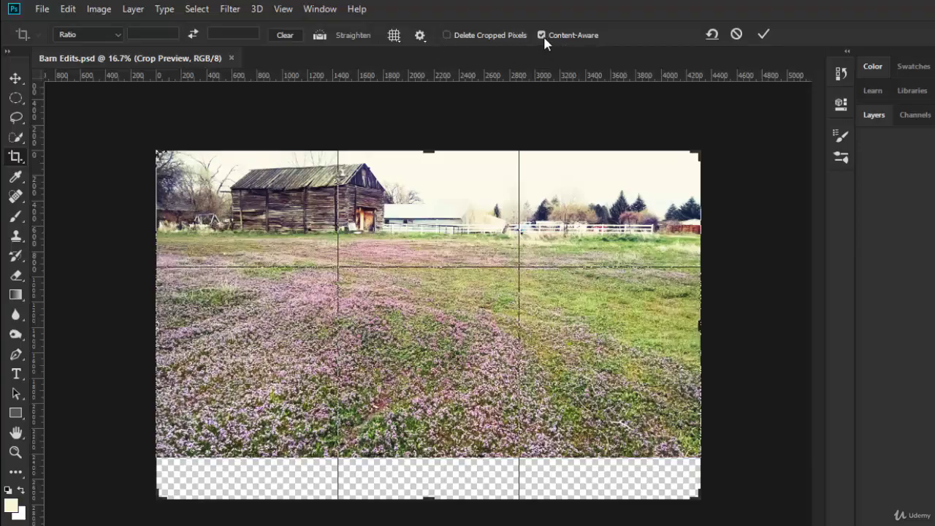
left_click(763, 38)
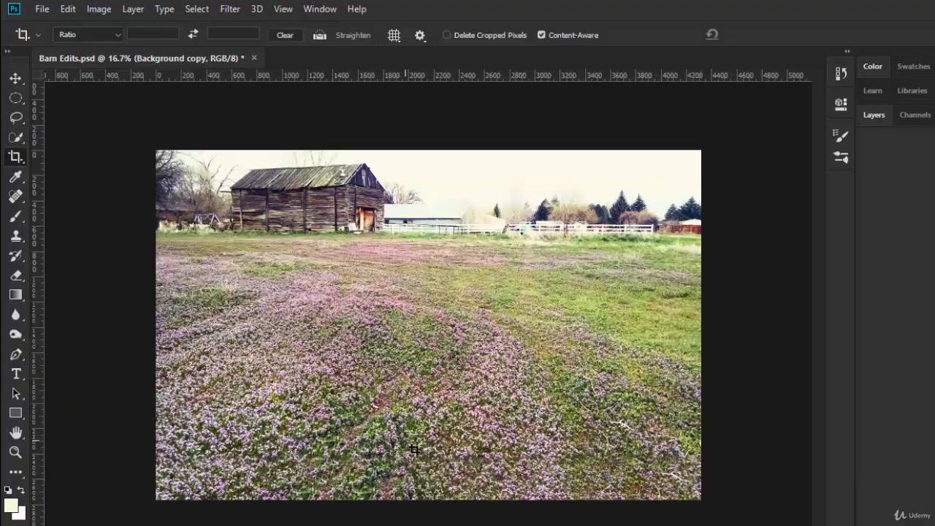
Set the Clone Stamp to sample only the current layer and clone flowers from mid-field over the lower foreground
left_click(17, 237)
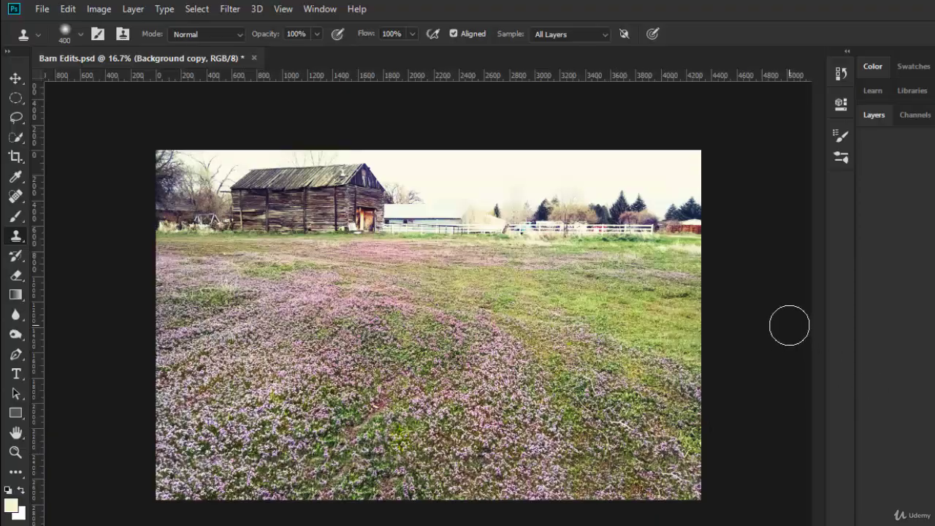
left_click(603, 32)
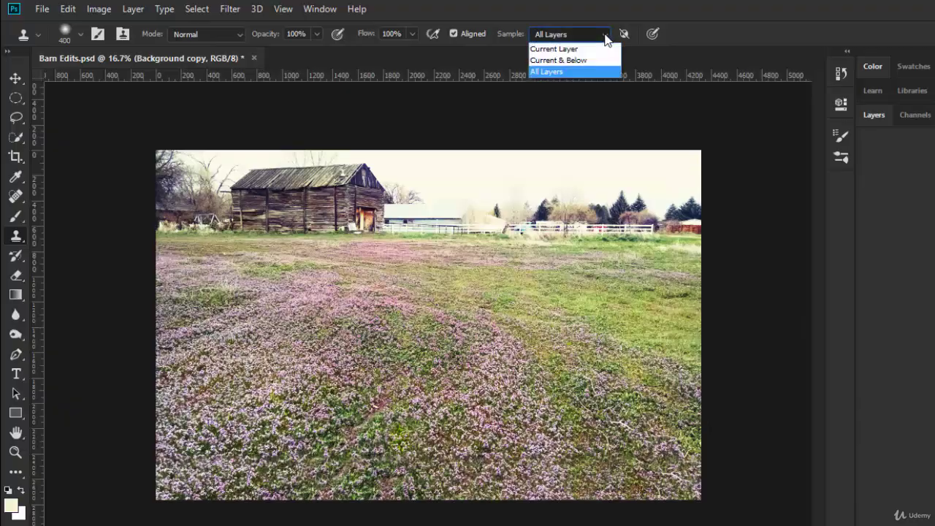
left_click(569, 50)
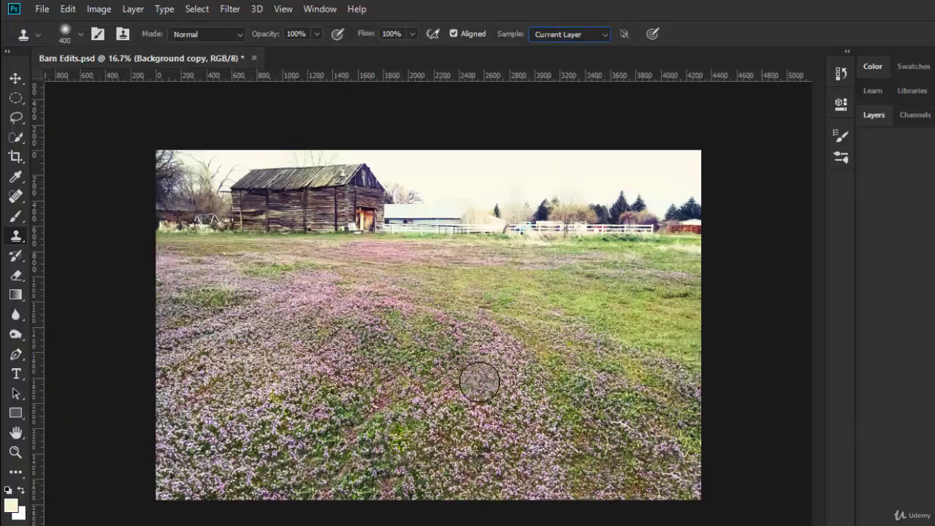
left_click(495, 399, "alt")
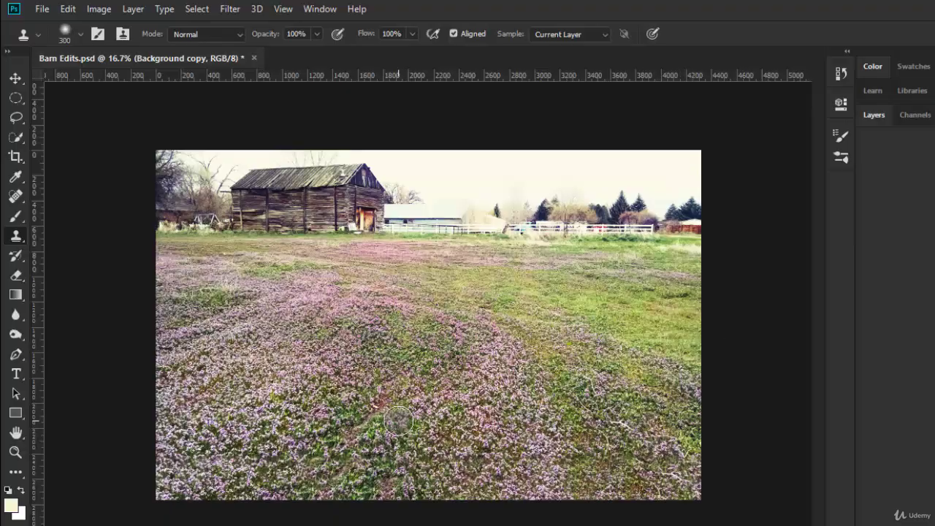
Increase the hardness of the 300 px Clone Stamp brush and clone more flowers over the lower foreground
left_click(80, 34)
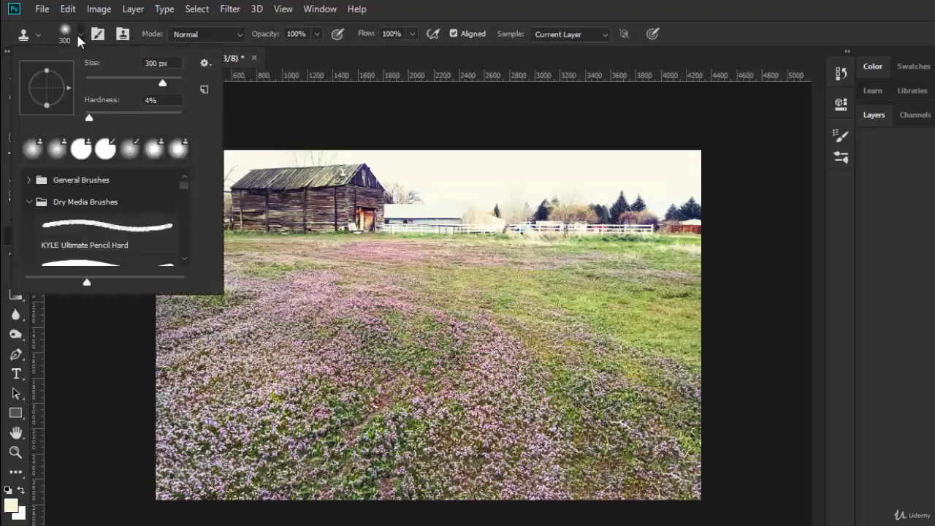
left_click_drag(90, 116, 136, 121)
left_click(430, 422)
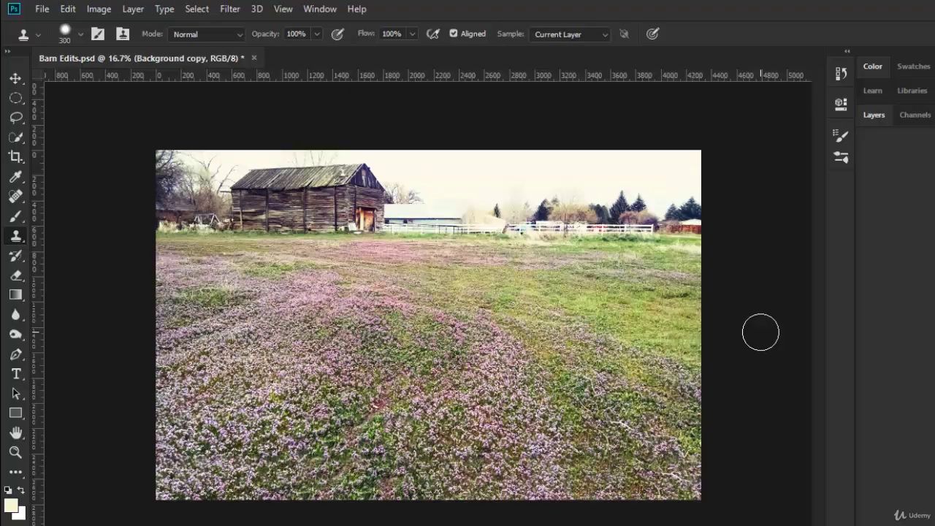
Discard the field extension by closing the document unsaved, and reopen Barn Edits.psd from the recent files
left_click(253, 58)
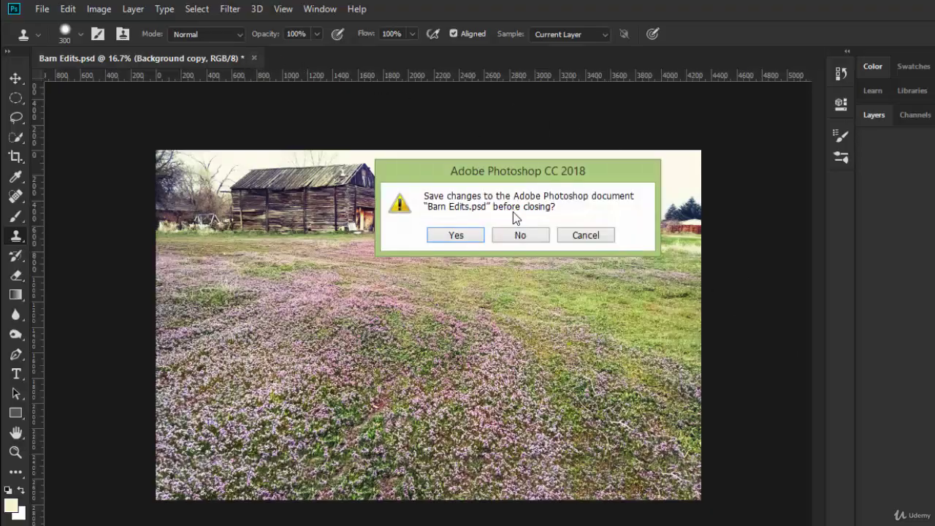
left_click(530, 241)
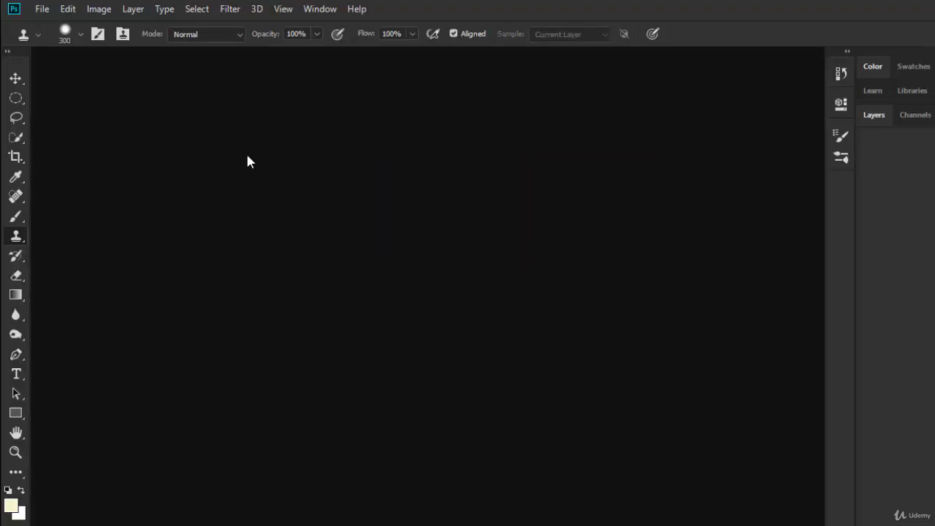
left_click(39, 10)
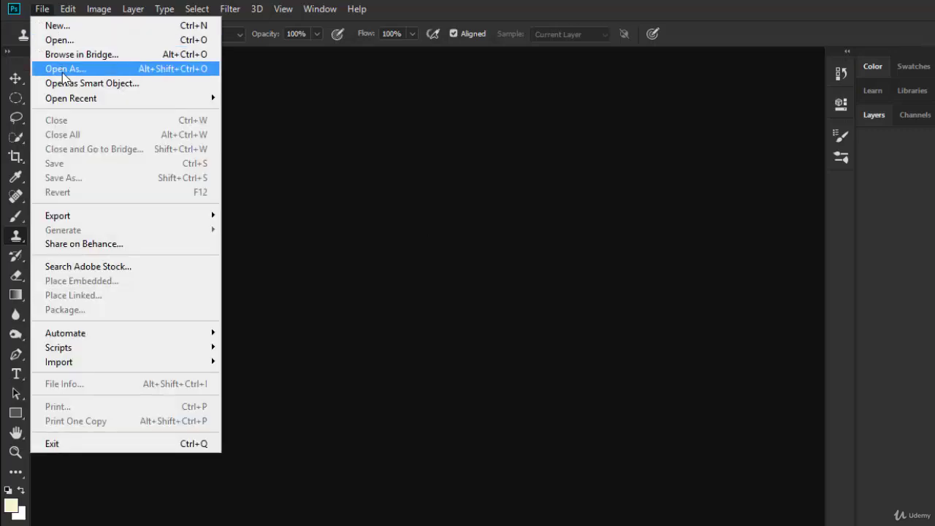
mouse_move(81, 100)
left_click(293, 103)
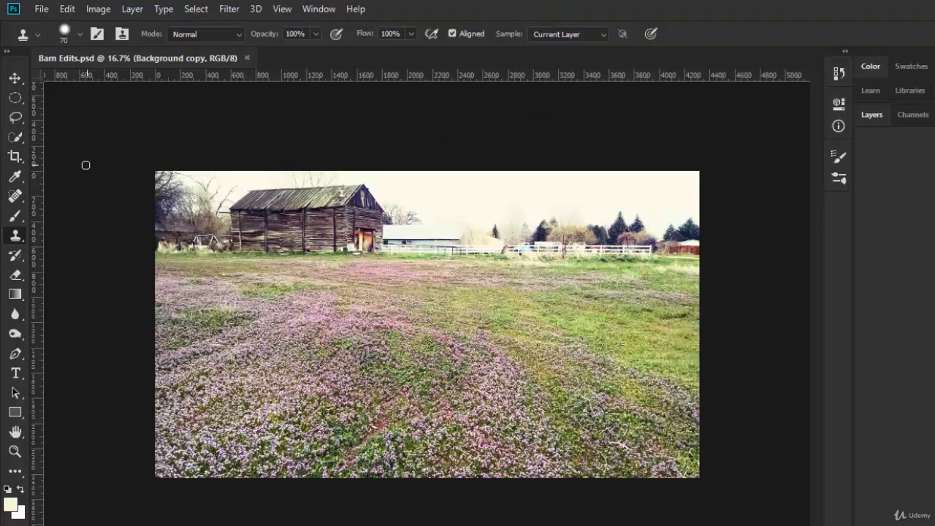
Set the Crop tool to the W x H x Resolution preset, clear its old values, and enter 500 px by 500 px
left_click(14, 157)
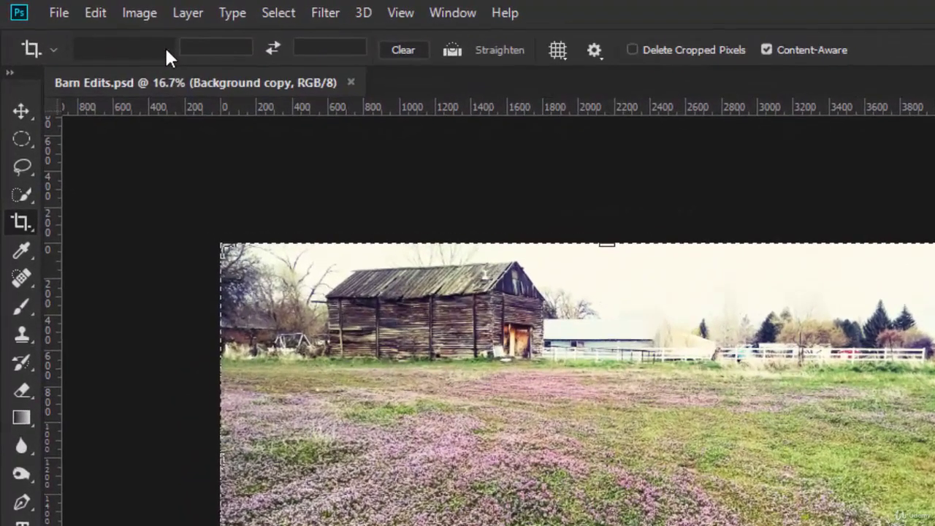
left_click(117, 35)
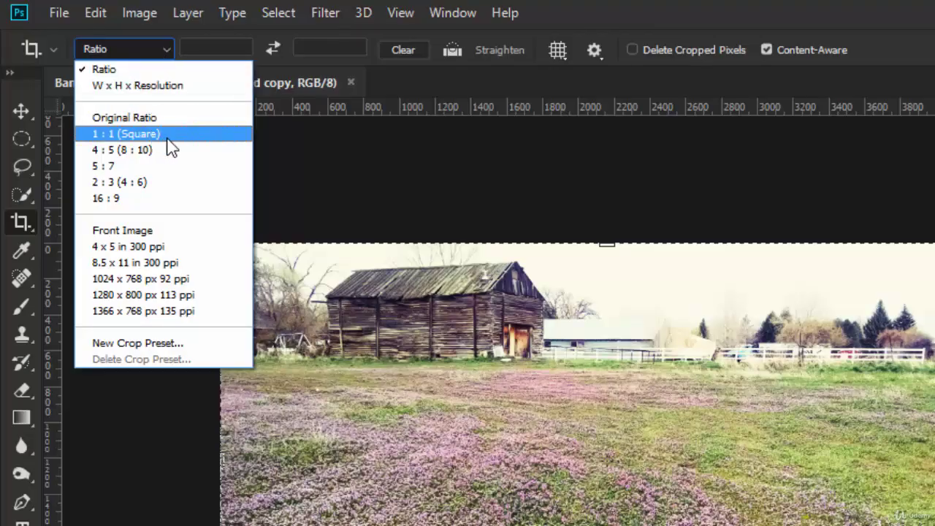
left_click(146, 86)
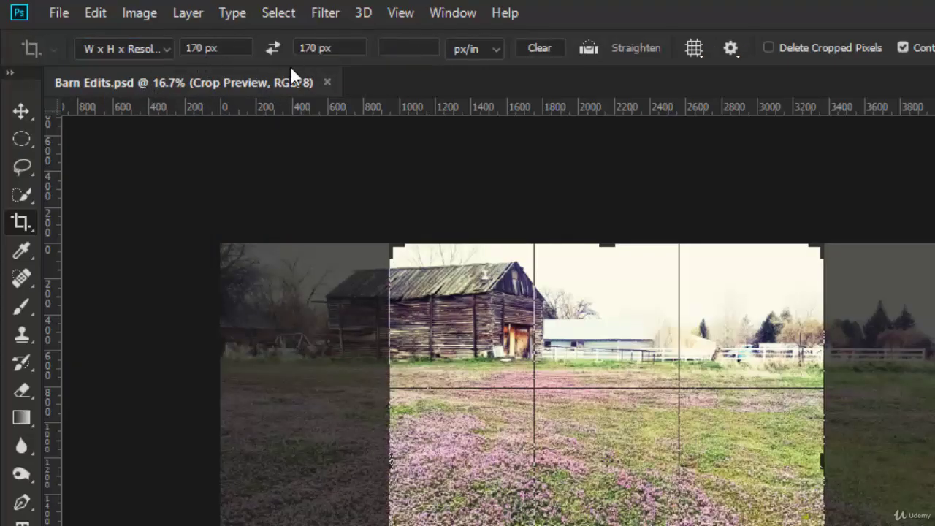
left_click(545, 48)
left_click(217, 48)
type("500")
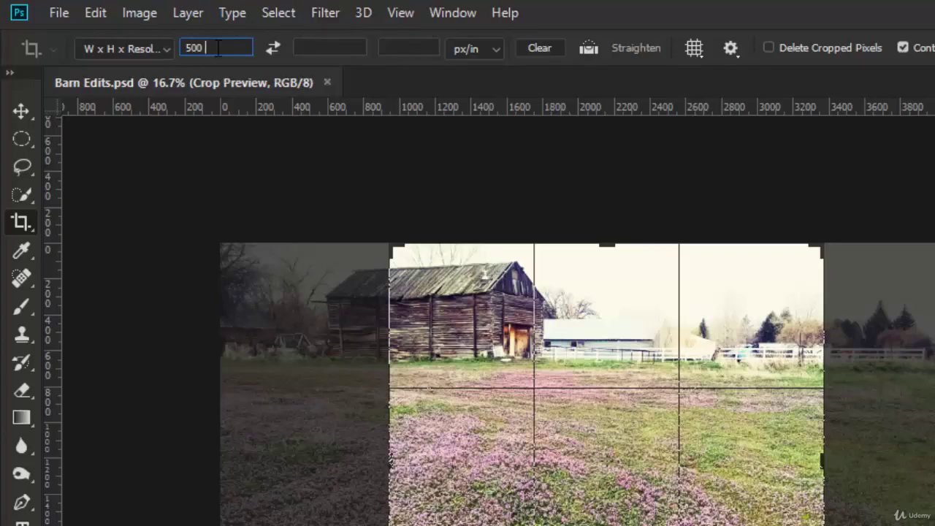
type(" px")
key("Tab")
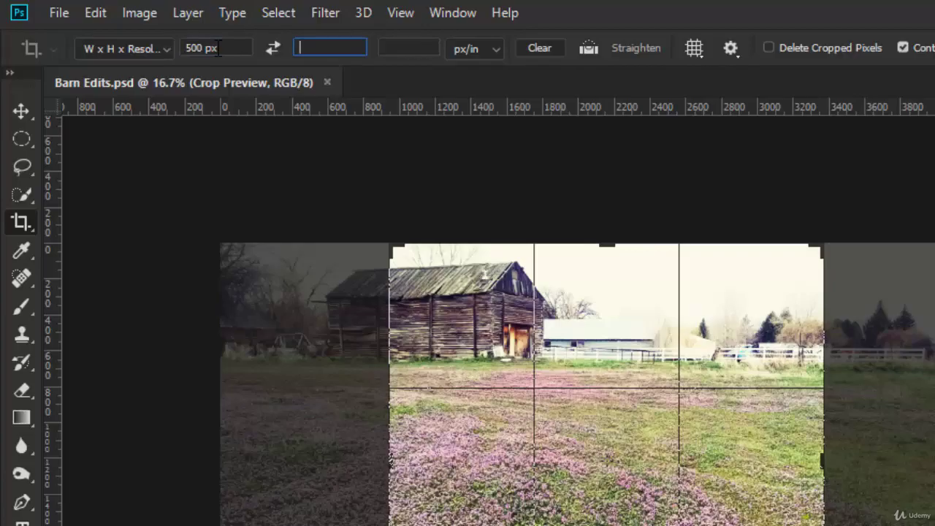
type("500 px")
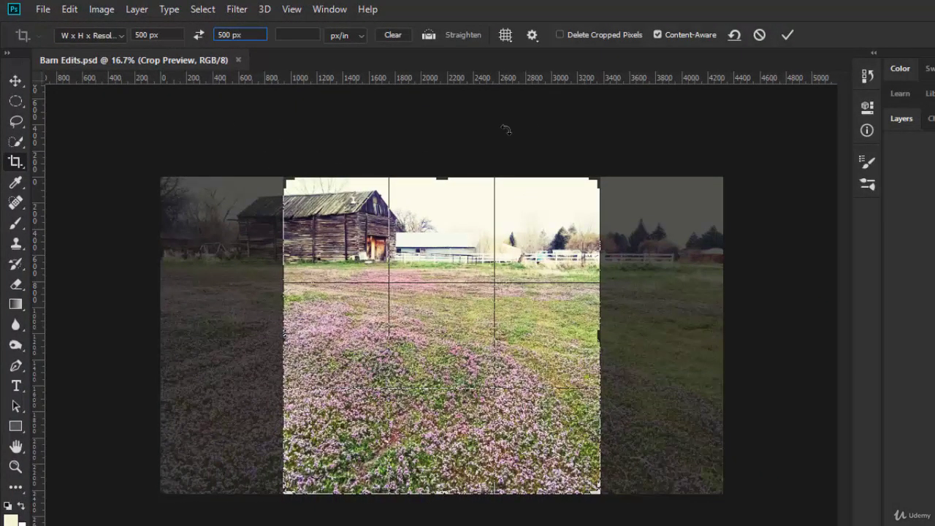
Enlarge the square crop frame above the photo's upper edge, apply the content-aware crop, and view the result at 100%
left_click(402, 183)
left_click_drag(284, 179, 243, 155)
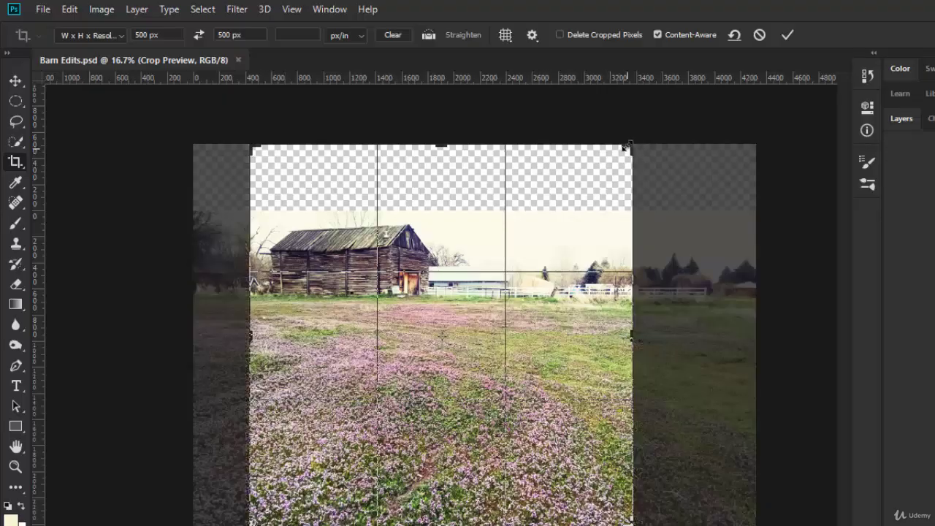
left_click_drag(627, 149, 620, 167)
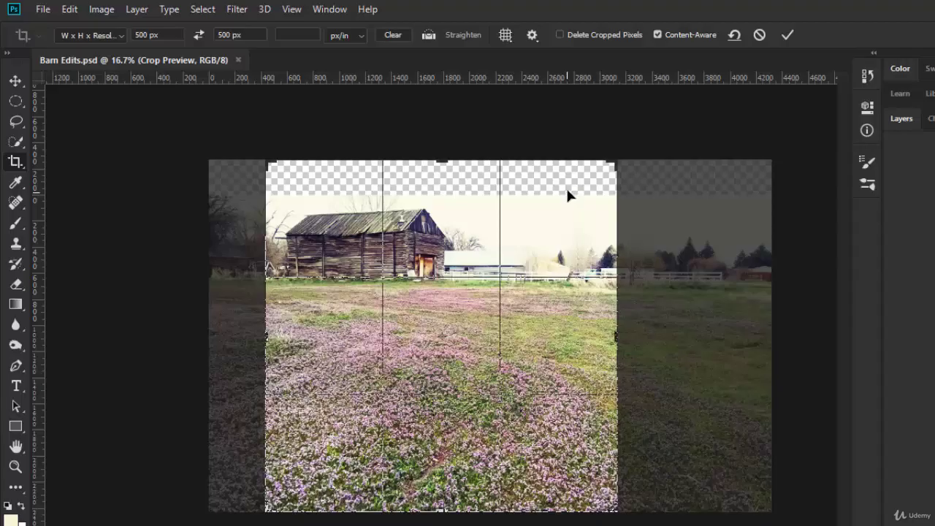
left_click(787, 38)
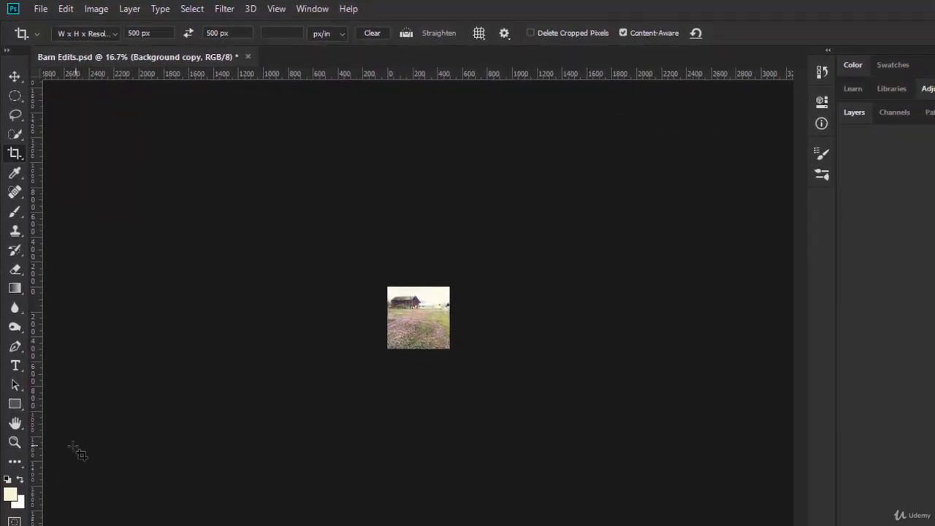
double_click(15, 443)
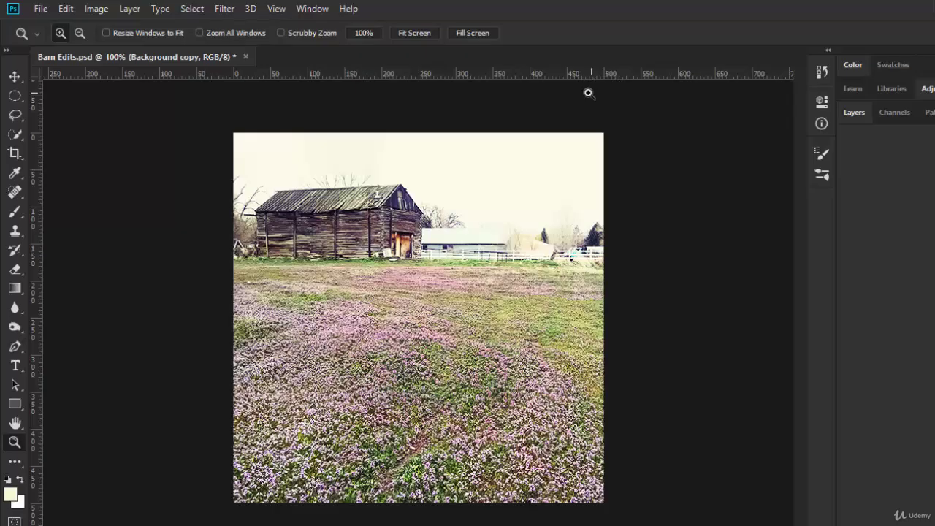
Hide the rulers and show them again
left_click(276, 9)
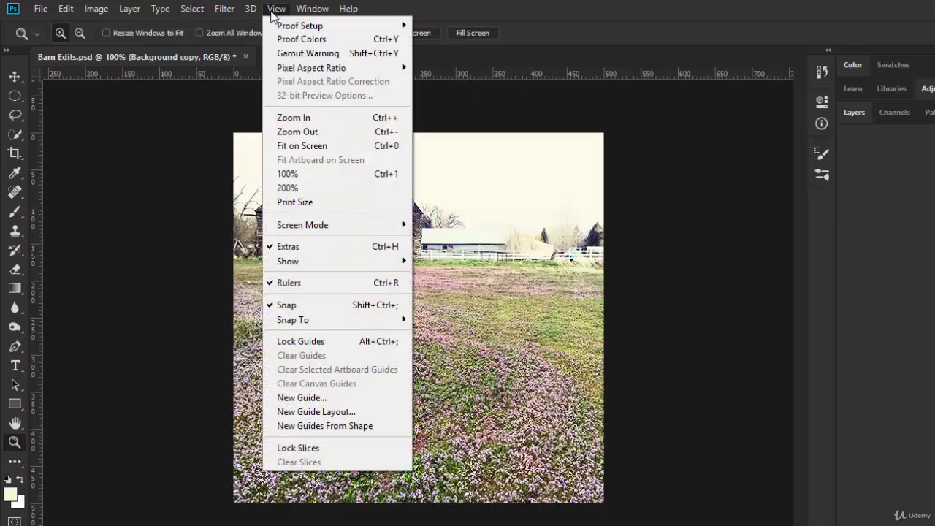
left_click(291, 285)
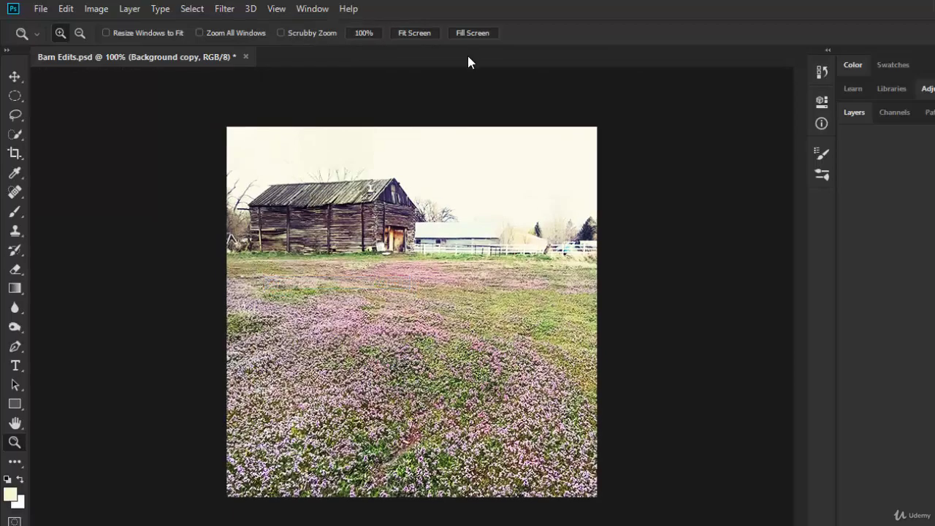
left_click(276, 11)
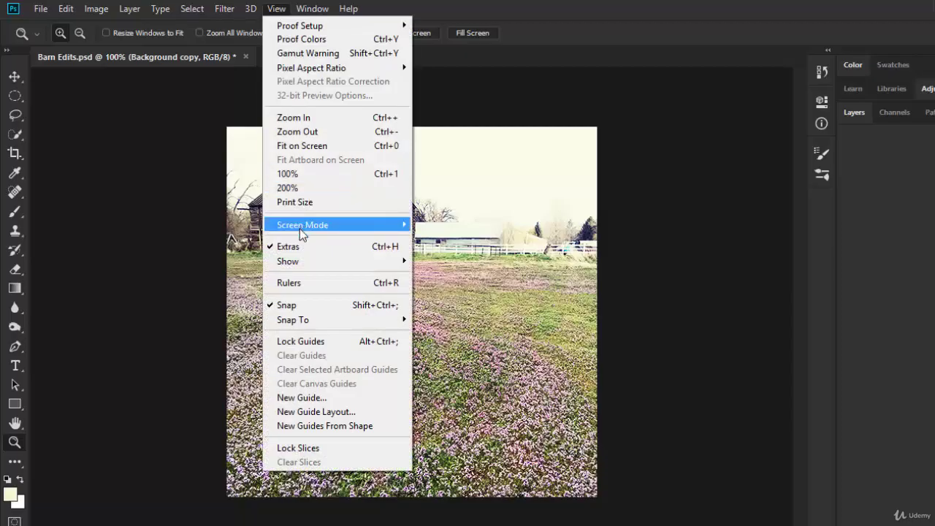
left_click(296, 283)
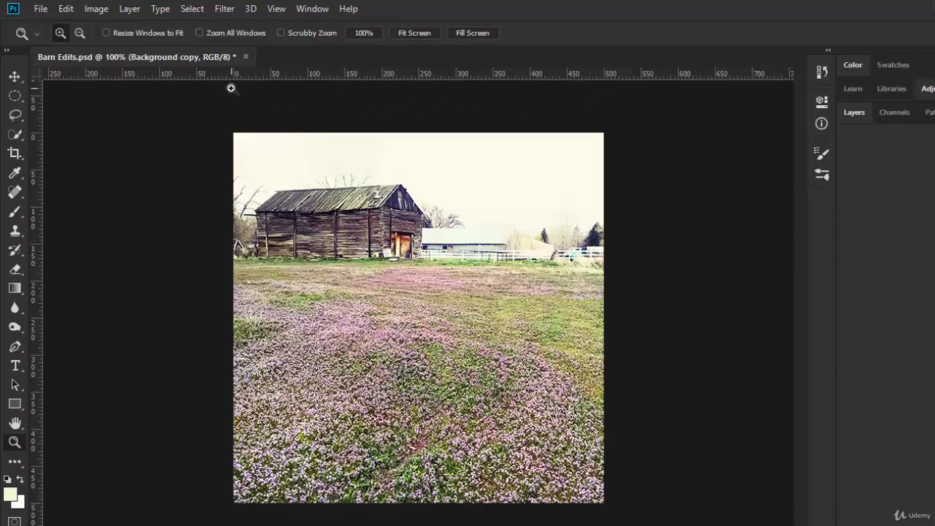
Set the ruler units to Pixels in the Units & Rulers preferences
left_click(64, 9)
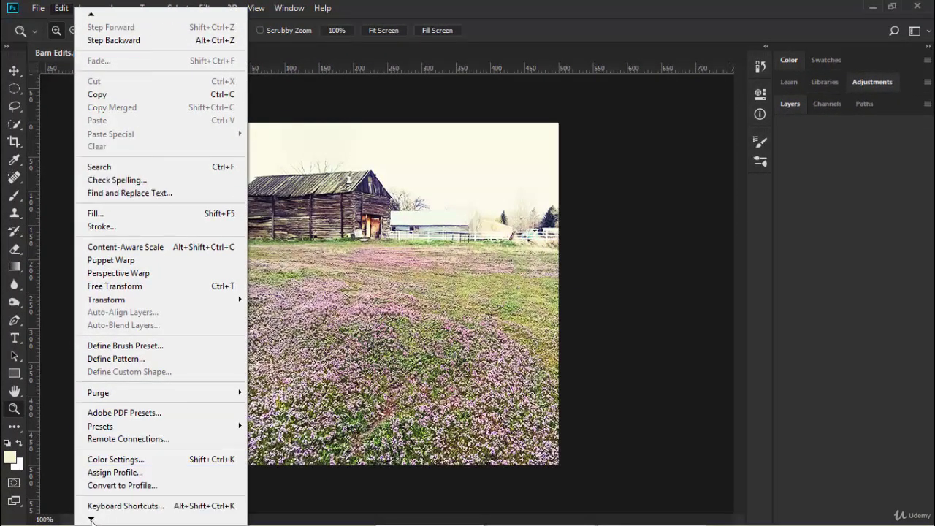
mouse_move(91, 519)
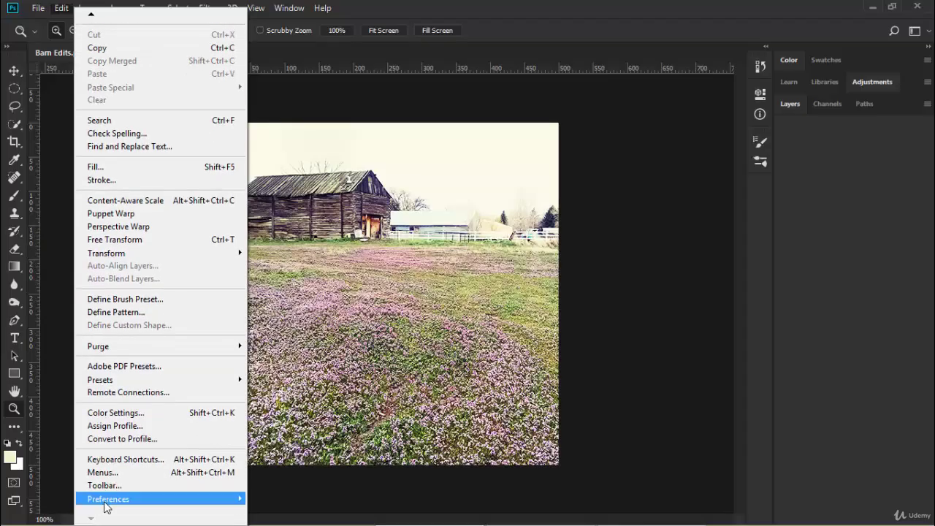
mouse_move(110, 504)
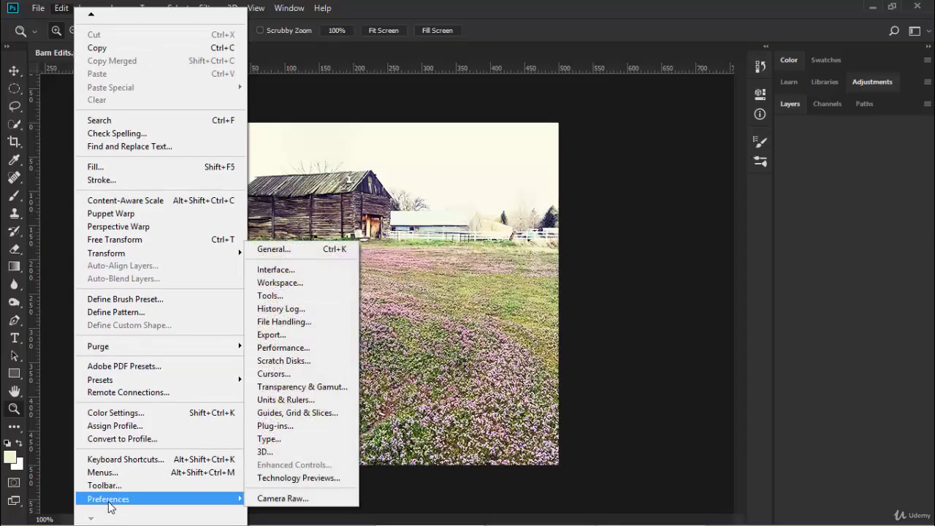
left_click(291, 403)
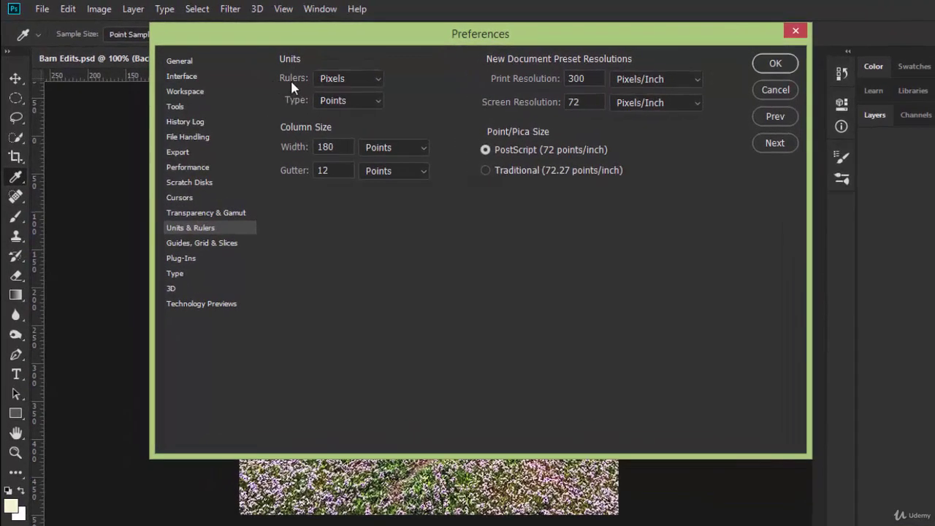
left_click(377, 79)
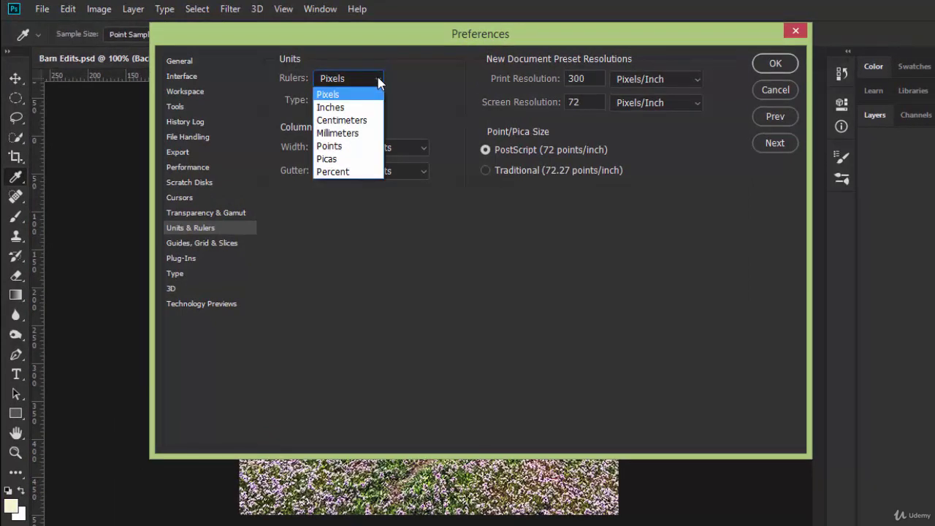
left_click(335, 95)
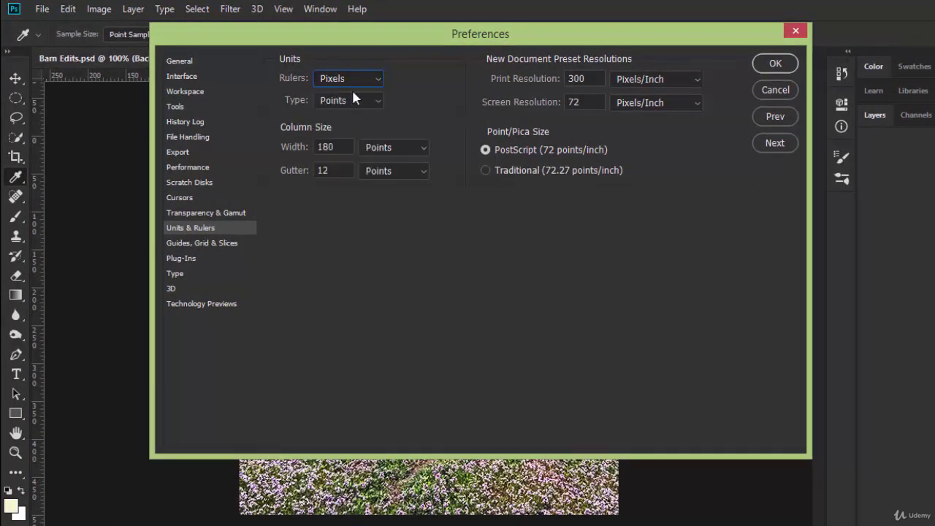
left_click(775, 64)
key("z")
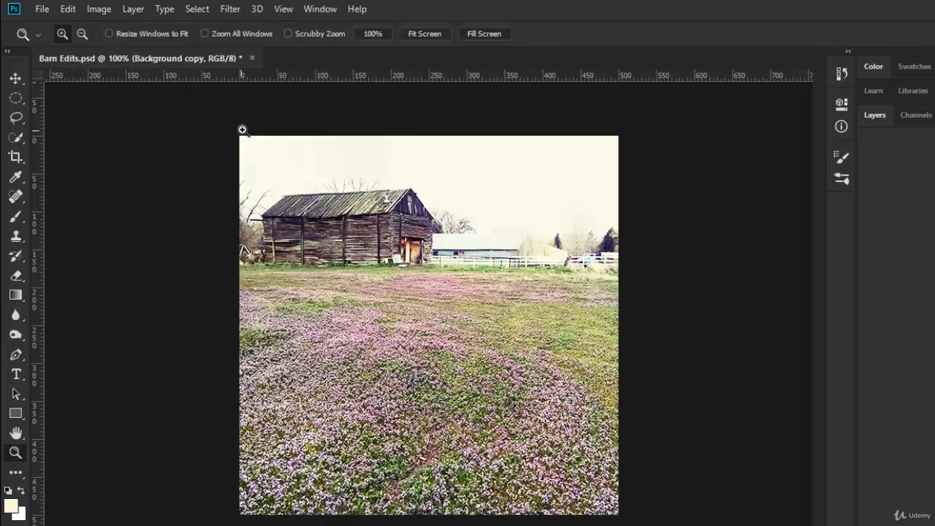
Enlarge the crop frame beyond the sky's upper edge, keeping the W x H x Resolution preset at 500 px by 500 px
left_click(16, 78)
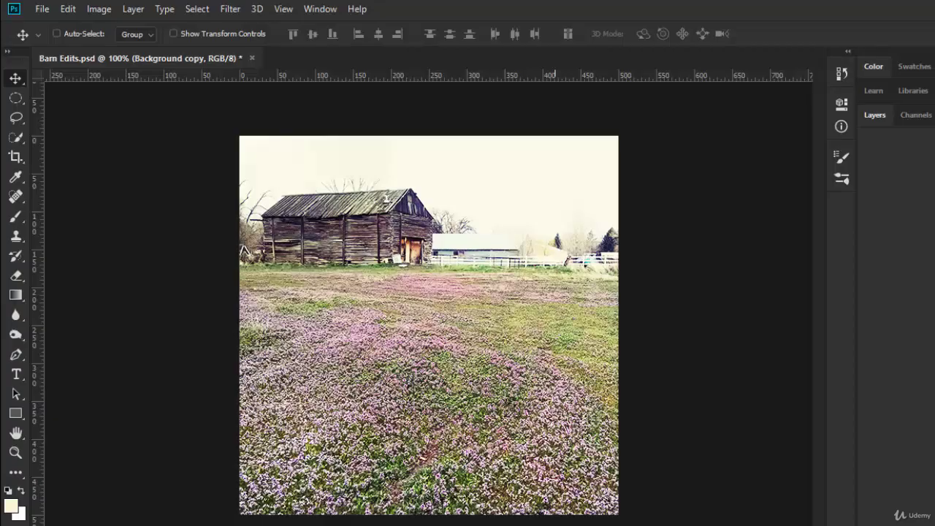
left_click(17, 158)
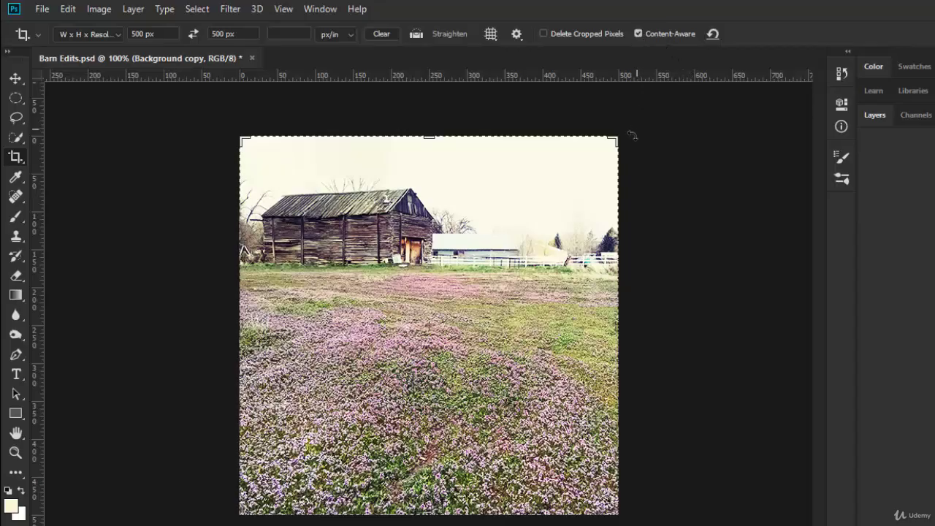
left_click_drag(617, 137, 635, 125)
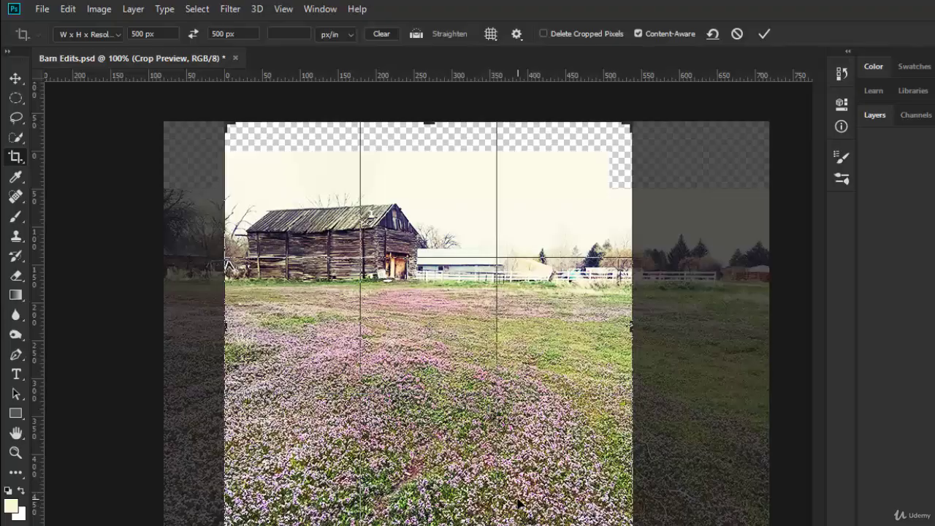
left_click(121, 33)
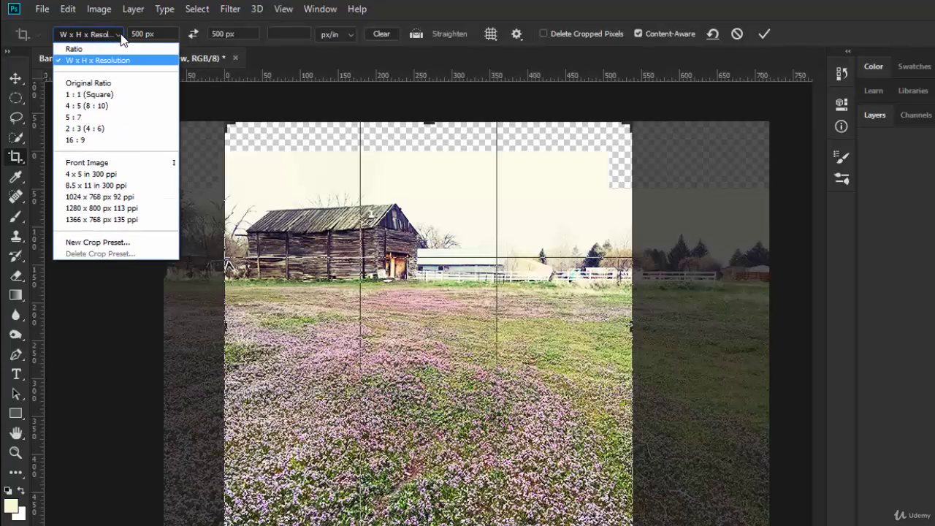
left_click(91, 62)
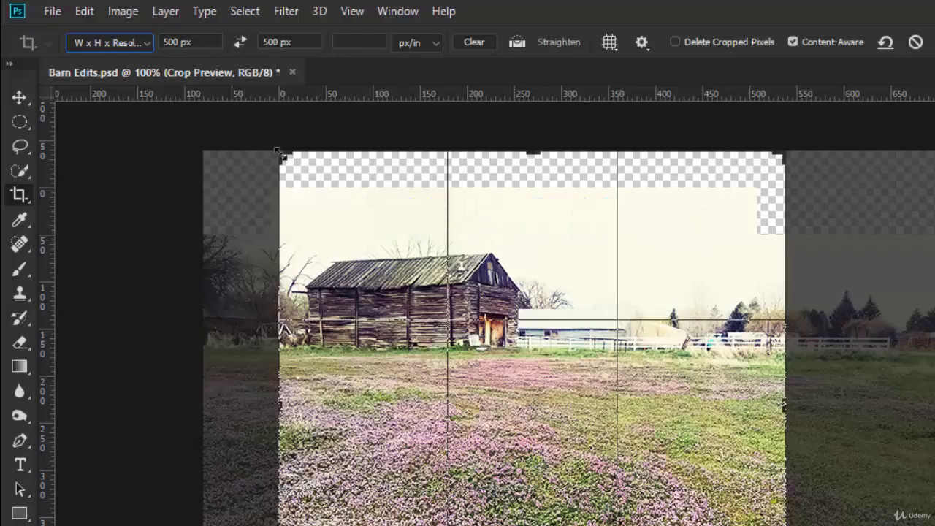
left_click_drag(279, 155, 217, 114)
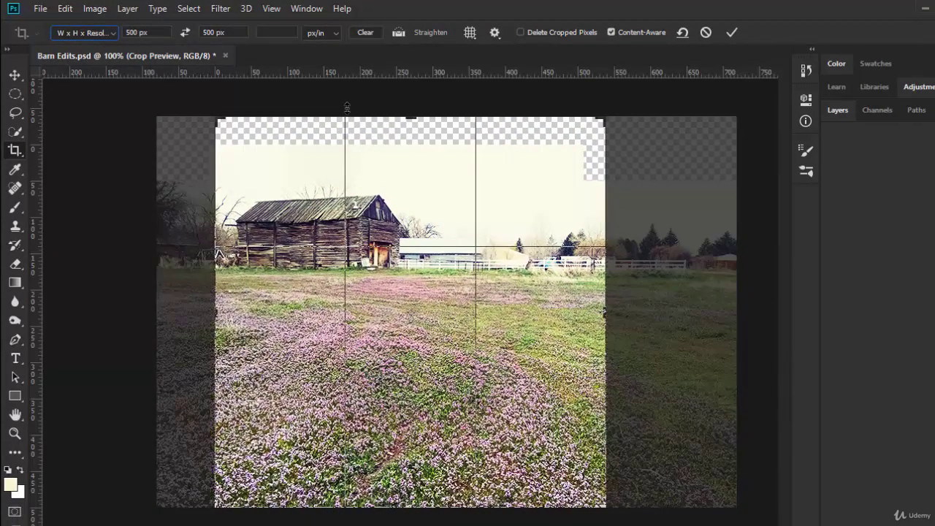